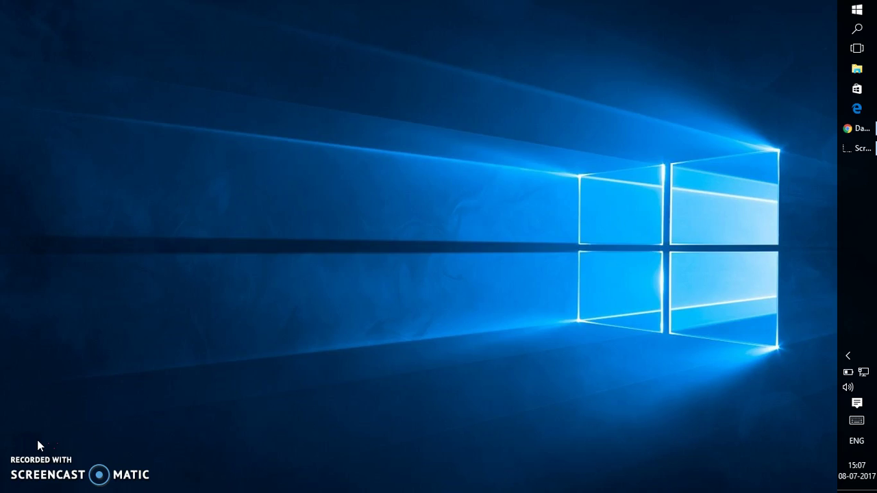
Open the Control Panel by running the control command
key("super+r")
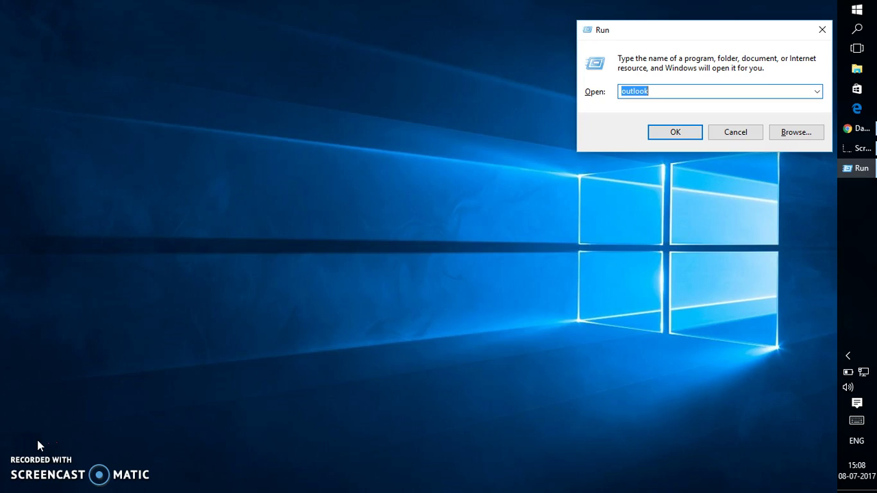
type("co")
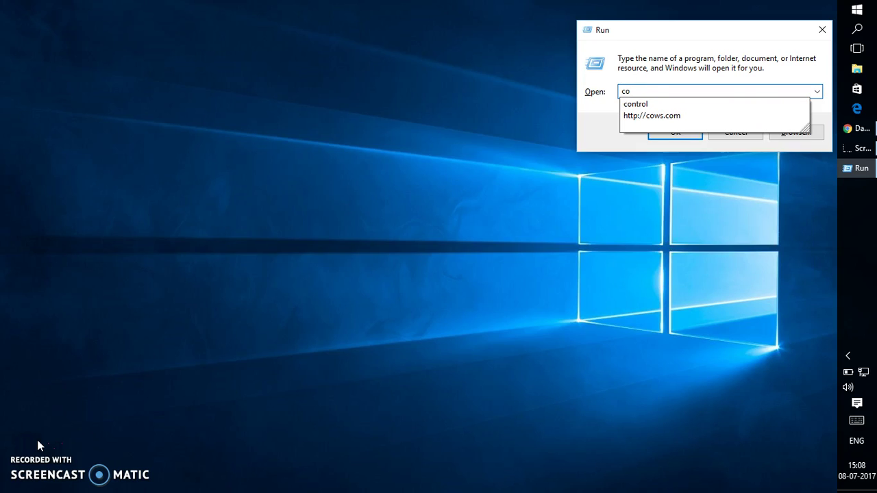
key("Down")
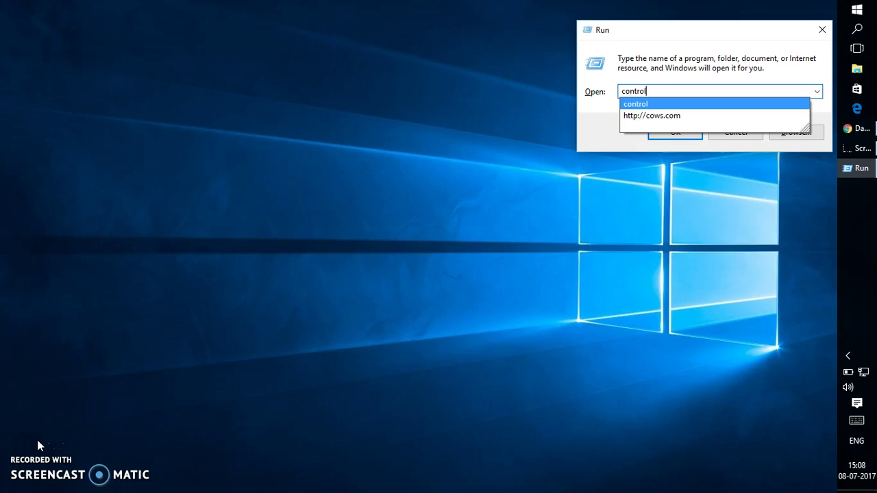
key("Return")
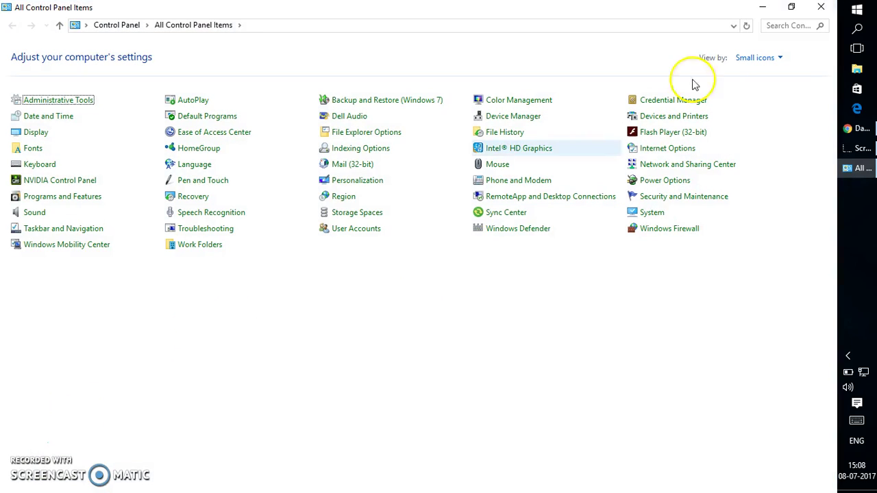
Find the Mail (32-bit) item by searching for mail, and show its list of Outlook profiles
left_click(786, 25)
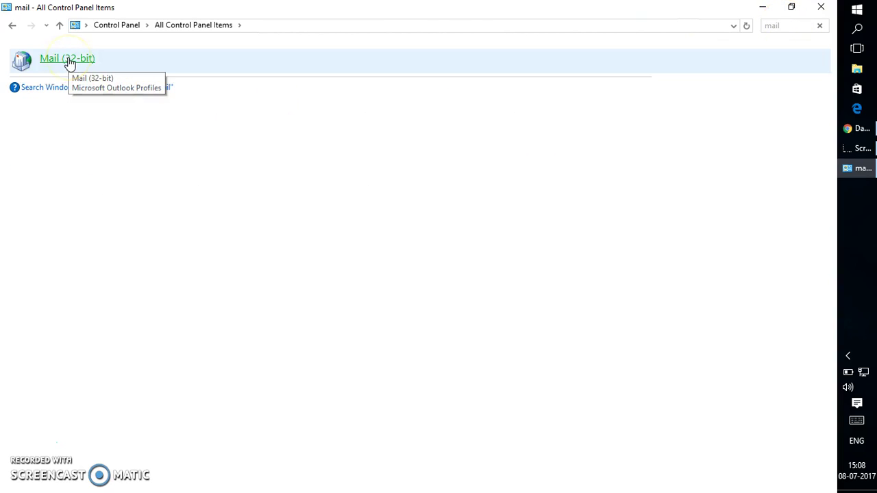
left_click(69, 61)
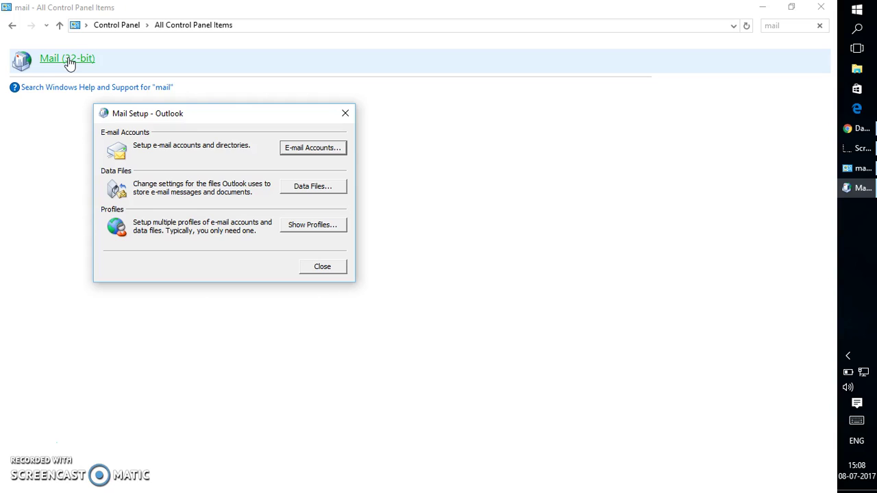
left_click(183, 197)
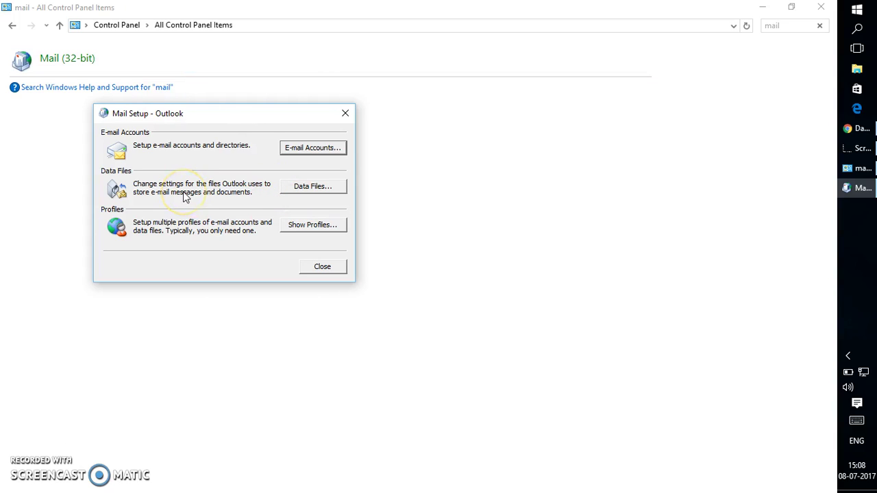
left_click(314, 228)
left_click(314, 229)
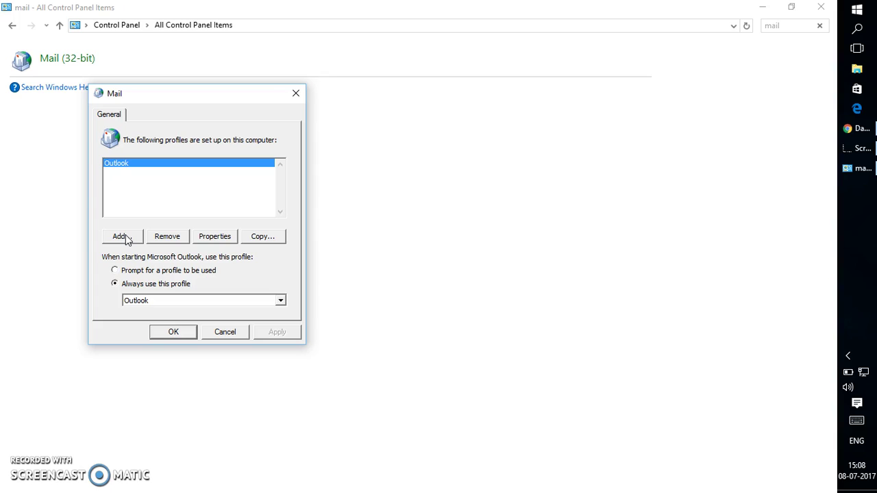
Add a profile named Outlook Test without e-mail accounts and have Outlook prompt for a profile to be used at startup
left_click(123, 236)
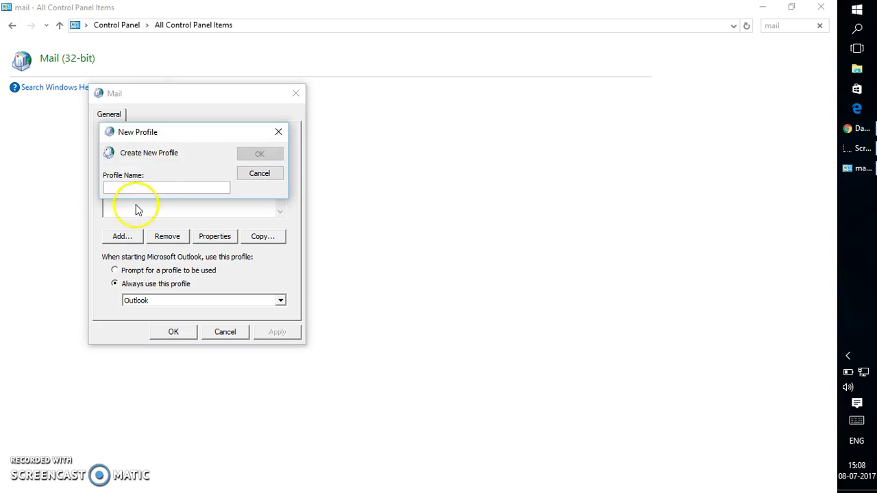
left_click(143, 185)
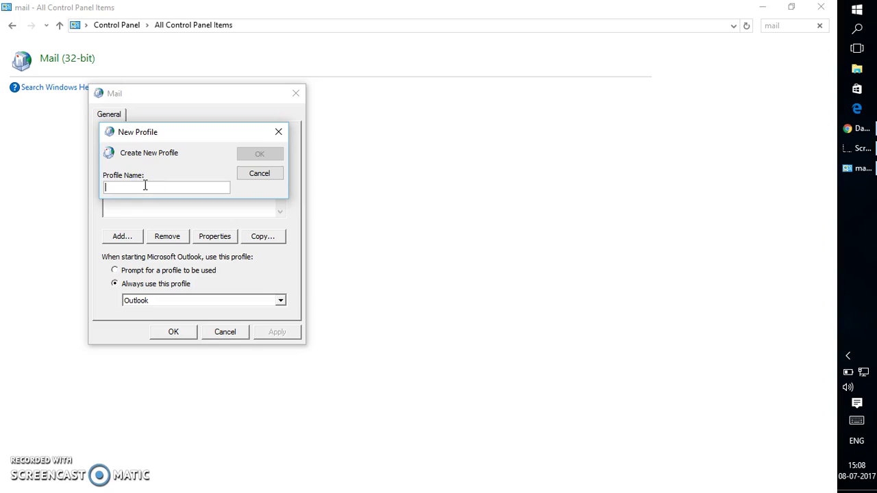
type("Outlo")
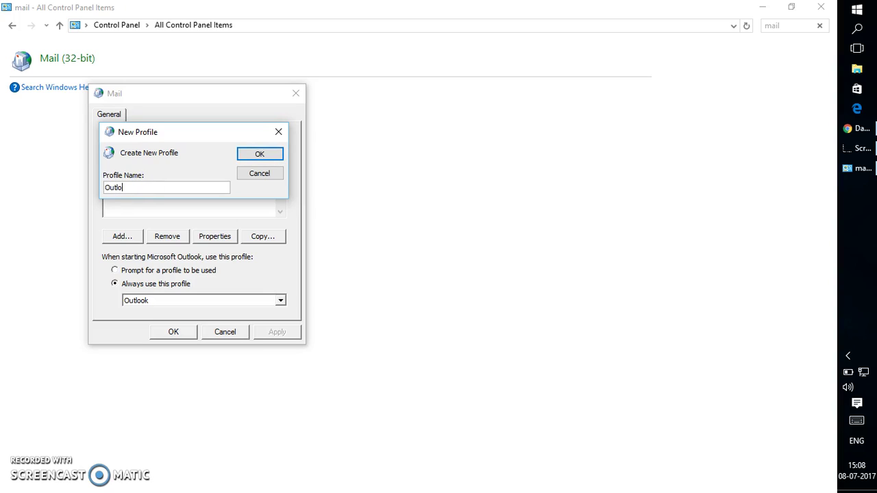
type("ok Test")
left_click(248, 157)
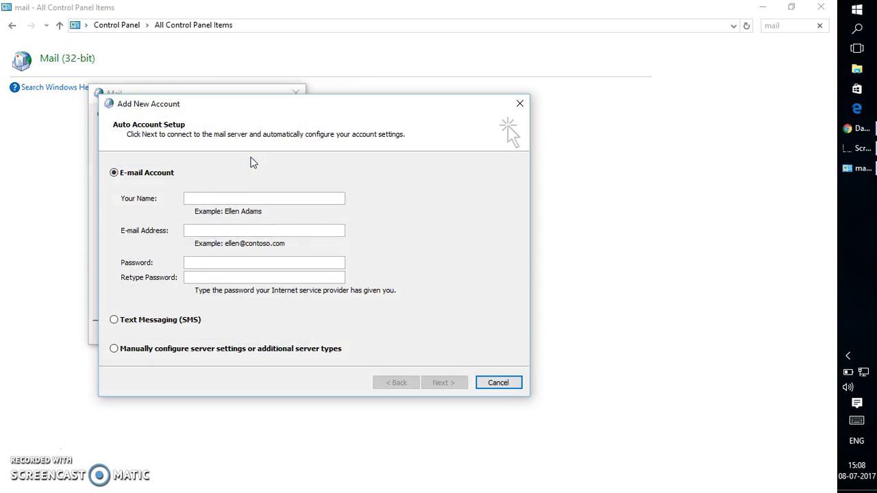
left_click(507, 381)
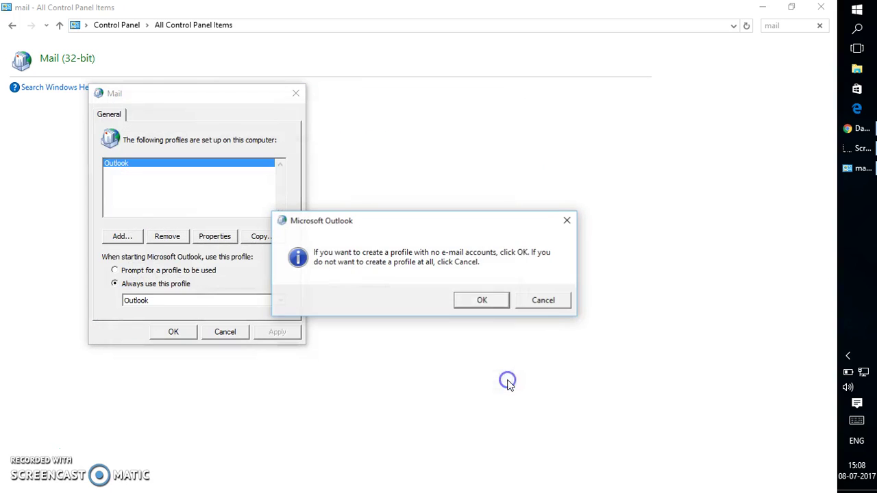
left_click(478, 300)
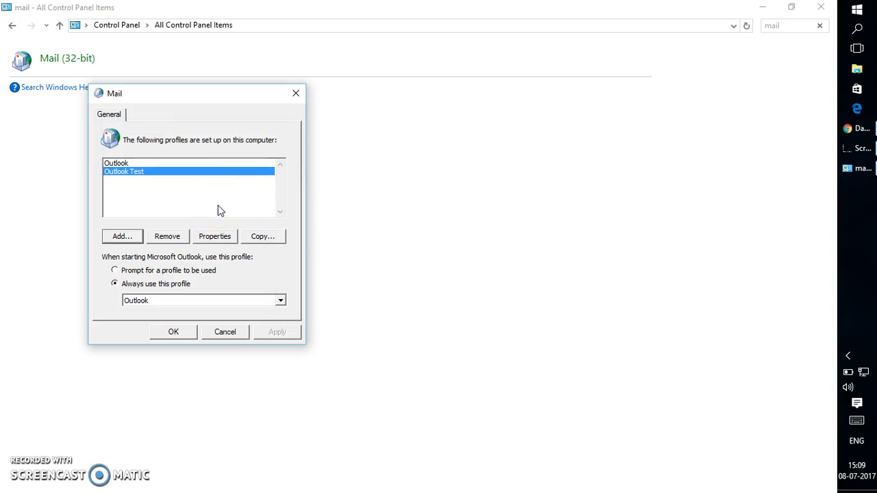
left_click(134, 273)
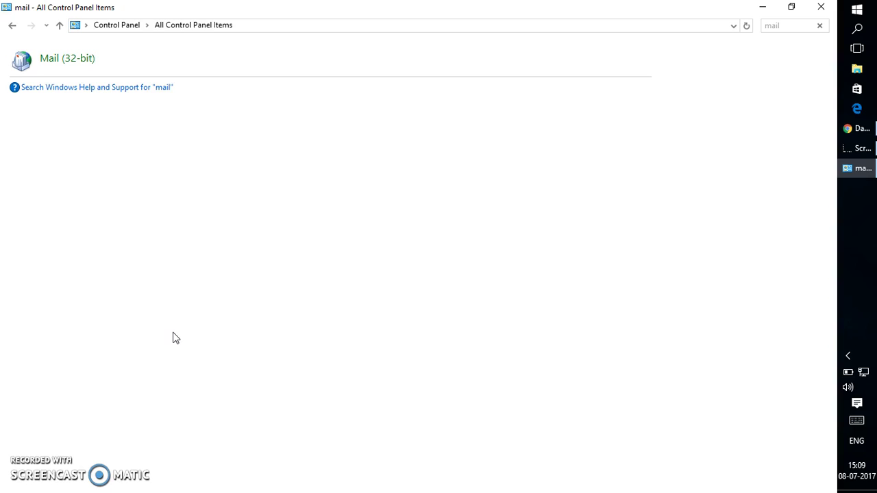
Launch Outlook by running the outlook command and load the Outlook Test profile
key("super+r")
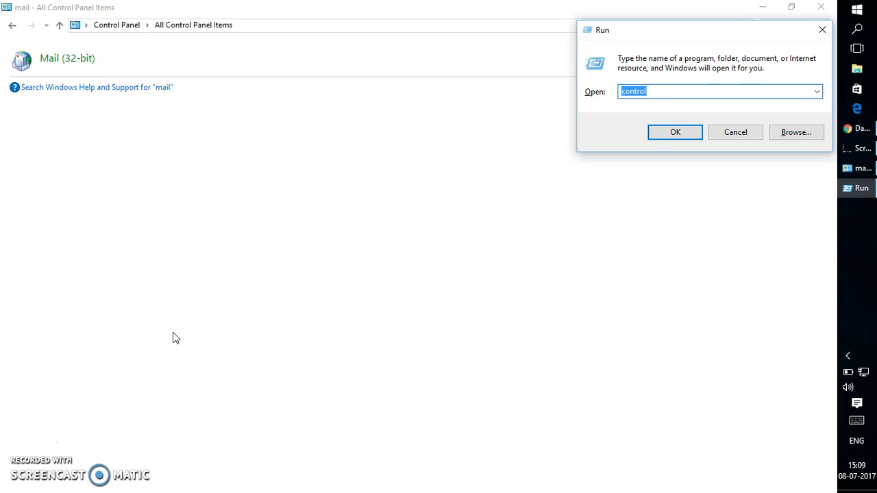
type("outlook")
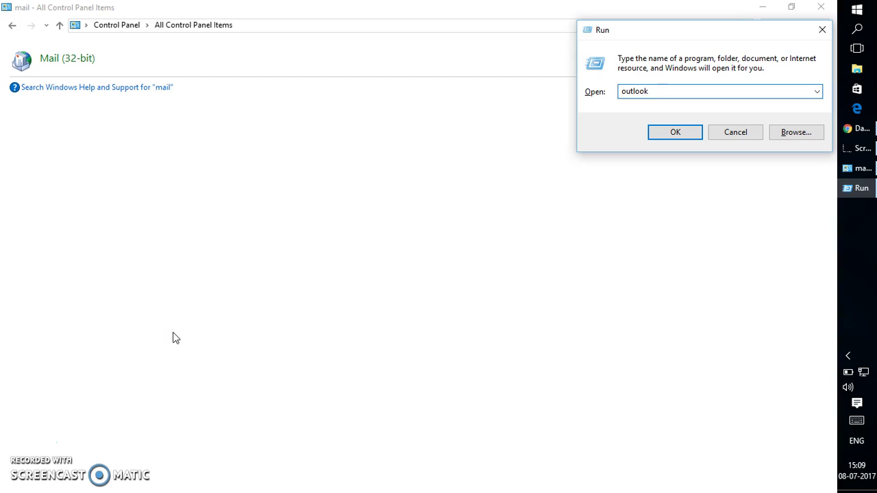
key("Return")
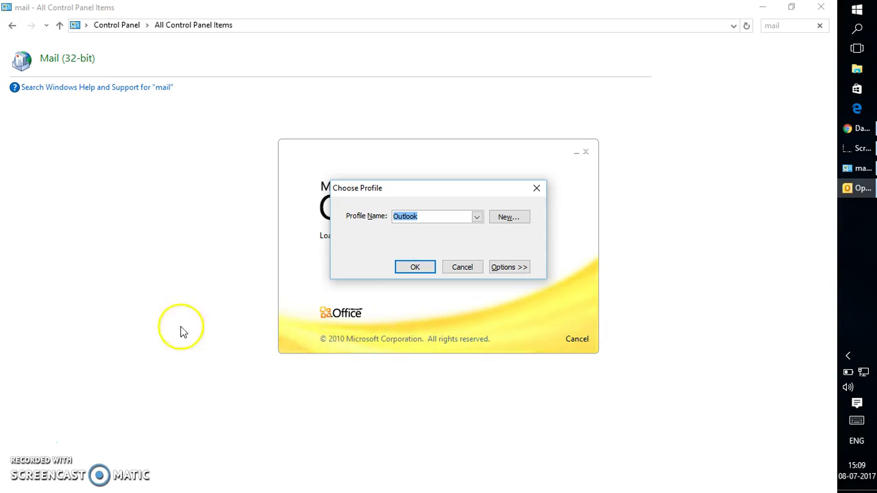
left_click(477, 217)
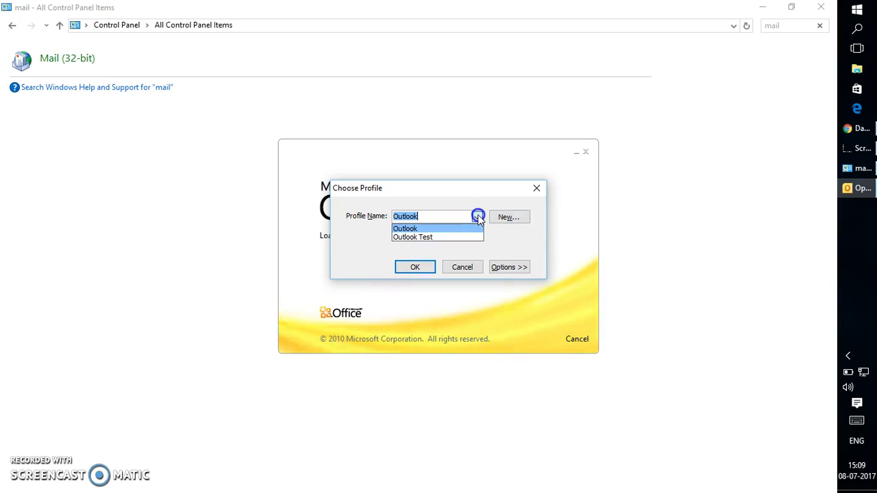
left_click(443, 238)
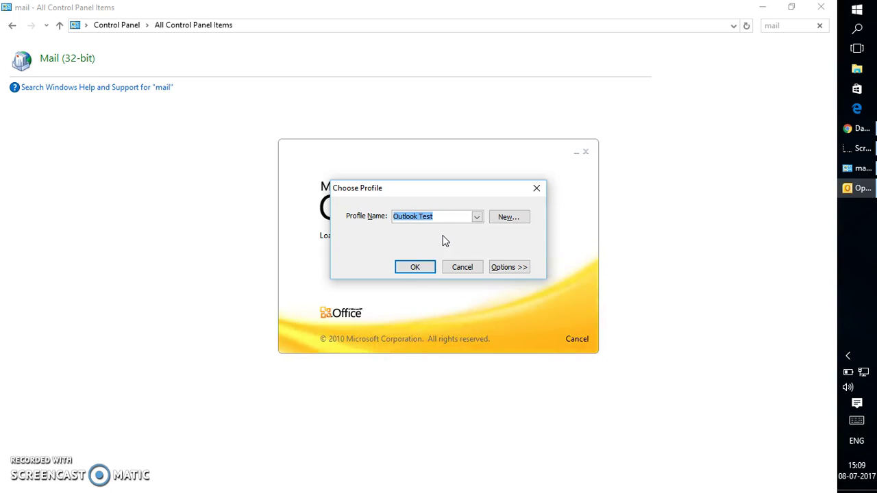
left_click(415, 268)
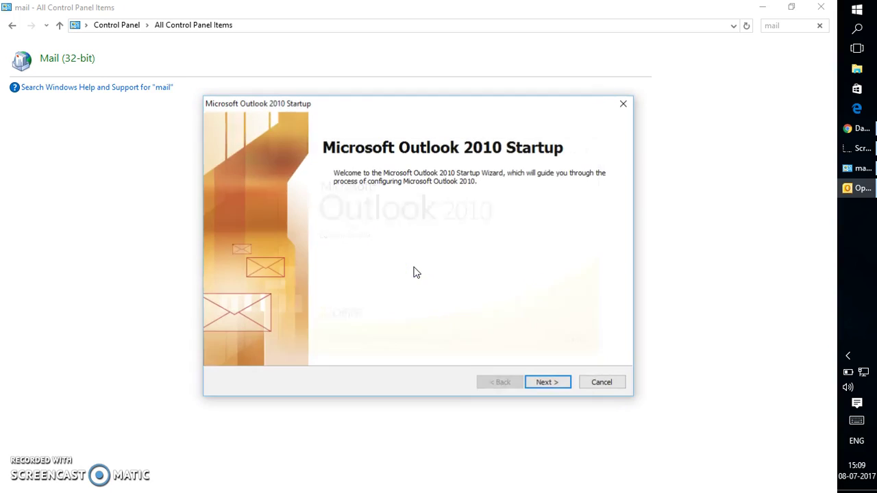
Complete the startup wizard without configuring an e-mail account, continuing with no e-mail support, and decline adding a Hotmail account
left_click(543, 378)
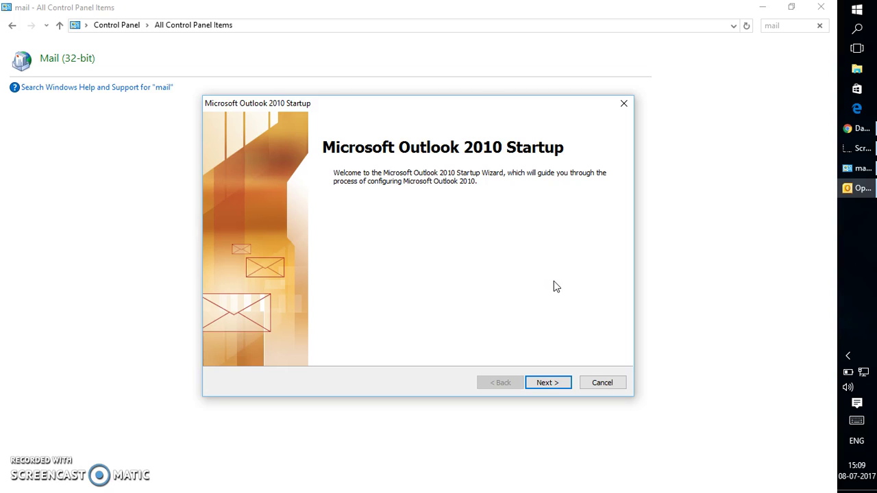
mouse_move(555, 286)
left_mouse_down()
mouse_move(550, 293)
mouse_move(557, 231)
left_mouse_up()
left_click(560, 381)
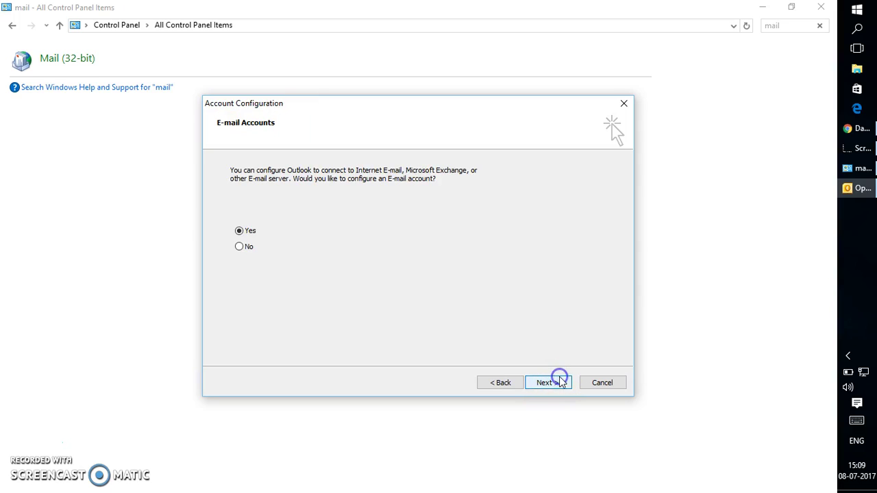
left_click(239, 247)
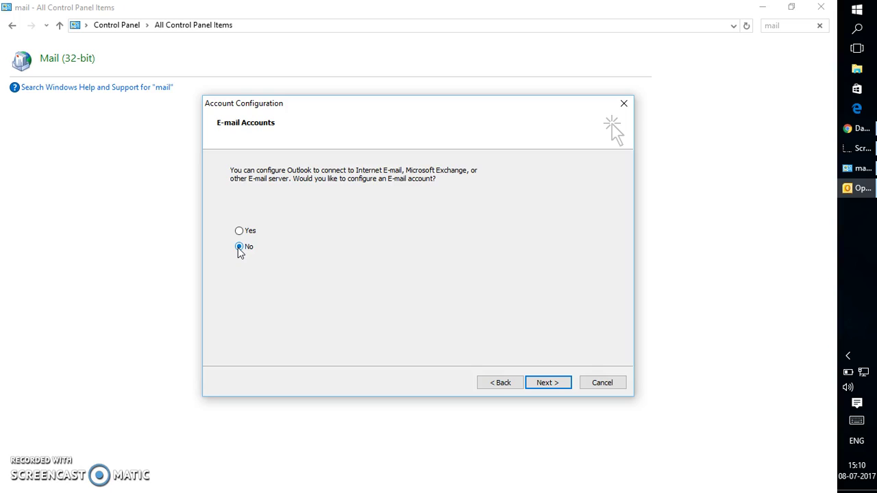
left_click(548, 383)
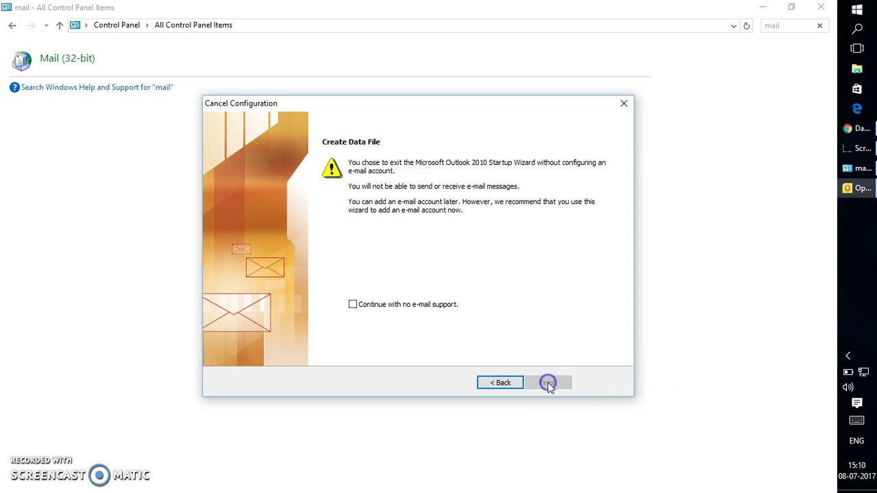
left_click(376, 309)
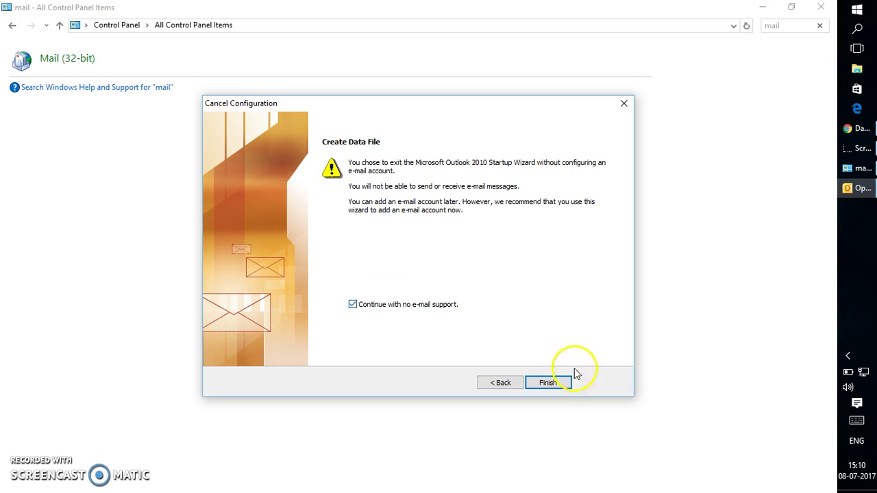
left_click(551, 384)
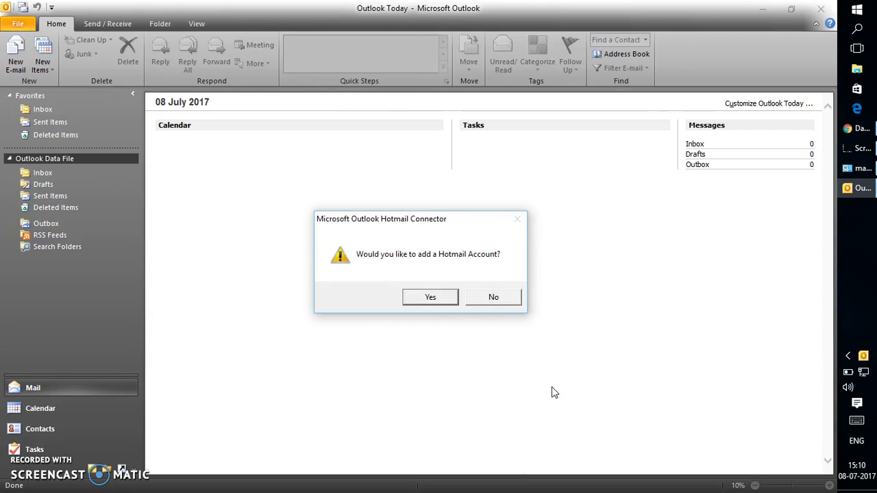
left_click(494, 297)
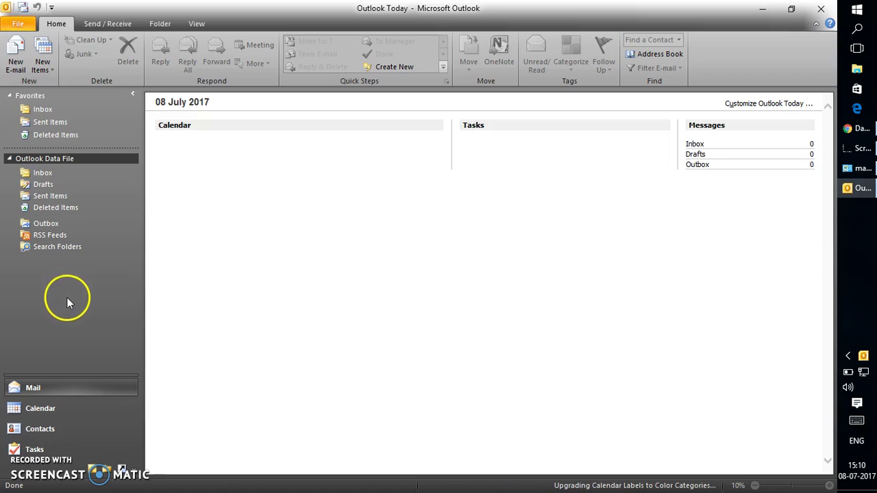
View the new profile's Notes, Calendar and Contacts folders
left_click(98, 473)
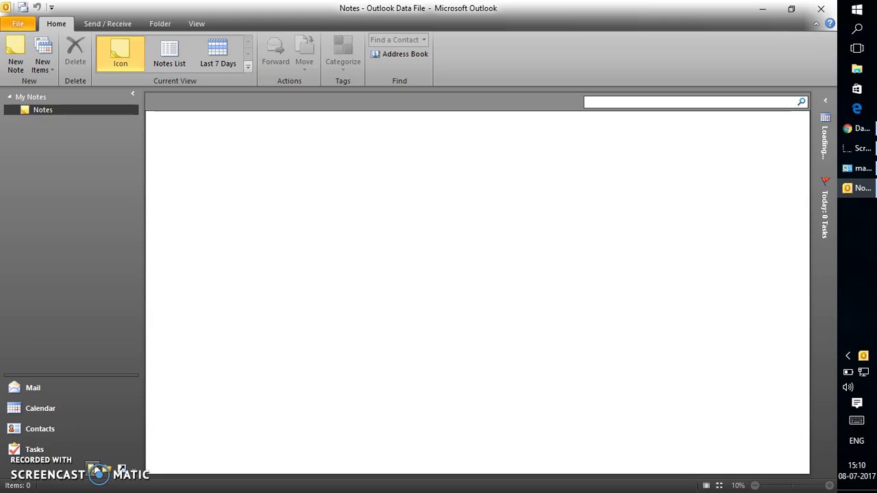
left_click(57, 417)
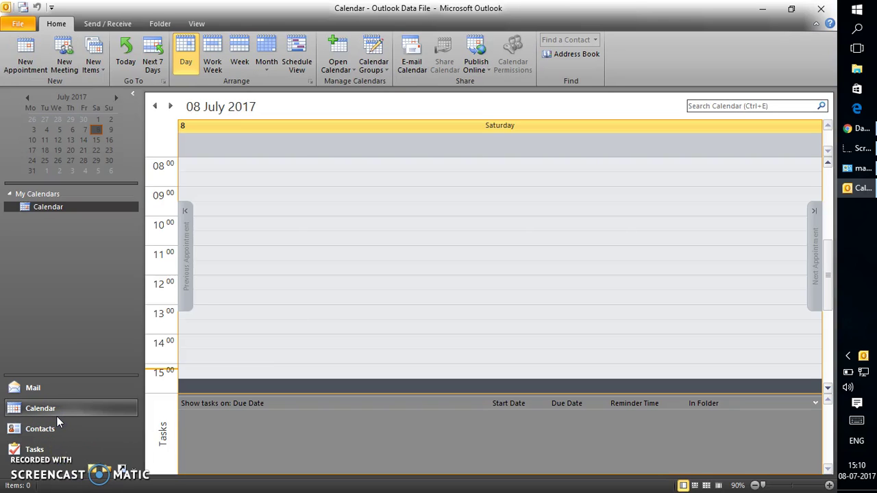
left_click(48, 432)
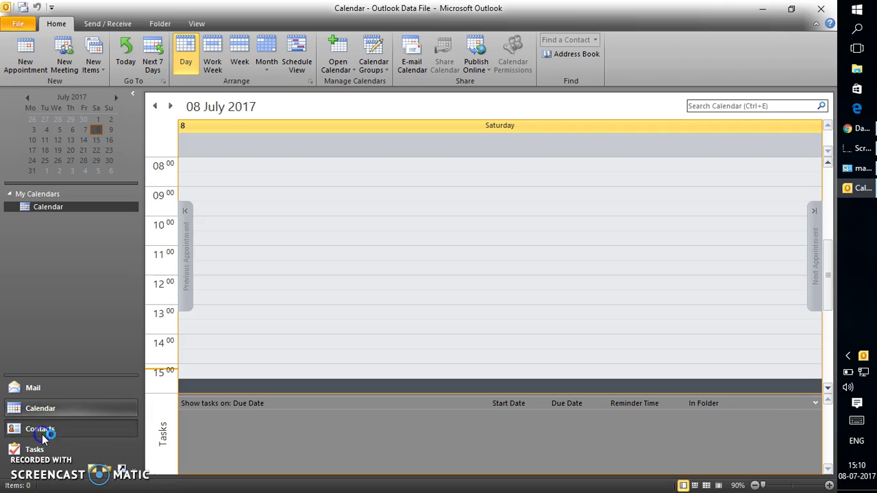